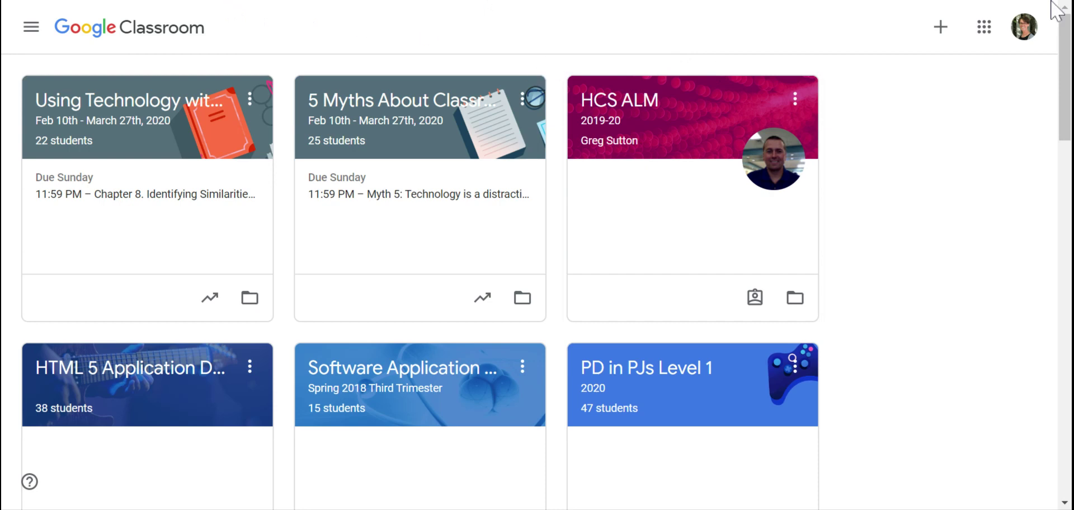
Step: Open Google Classroom from the apps launcher and show the Join class / Create class options
click(984, 28)
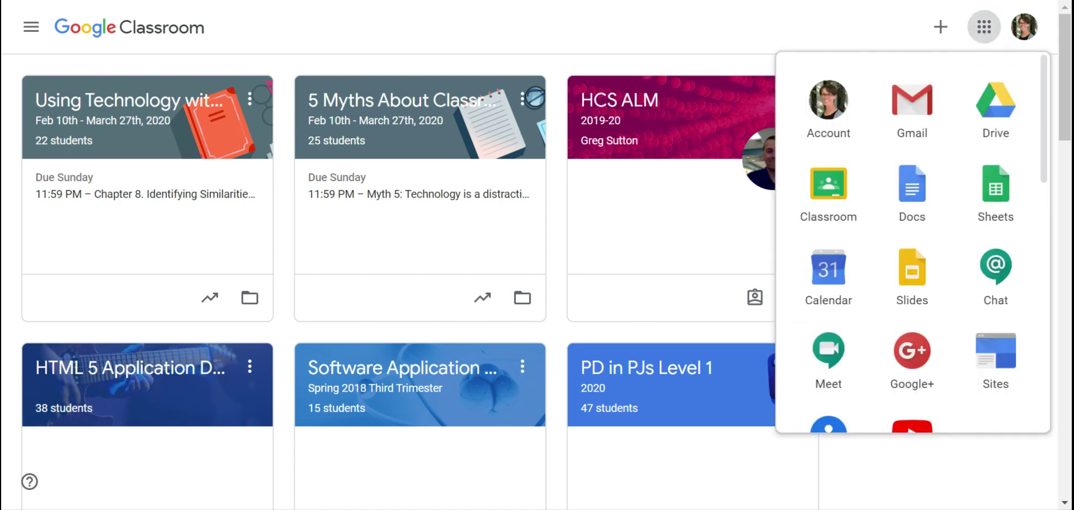
click(836, 204)
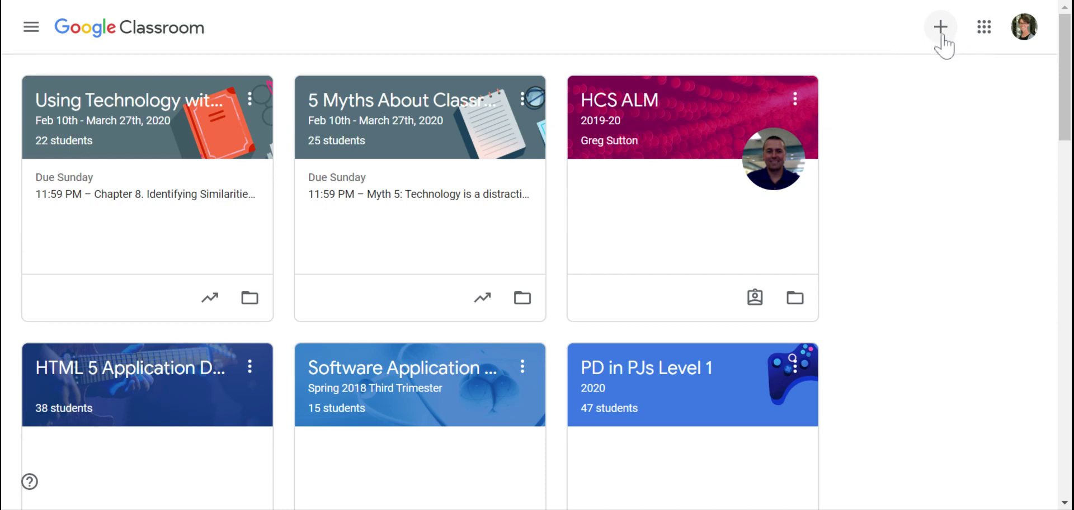
click(942, 39)
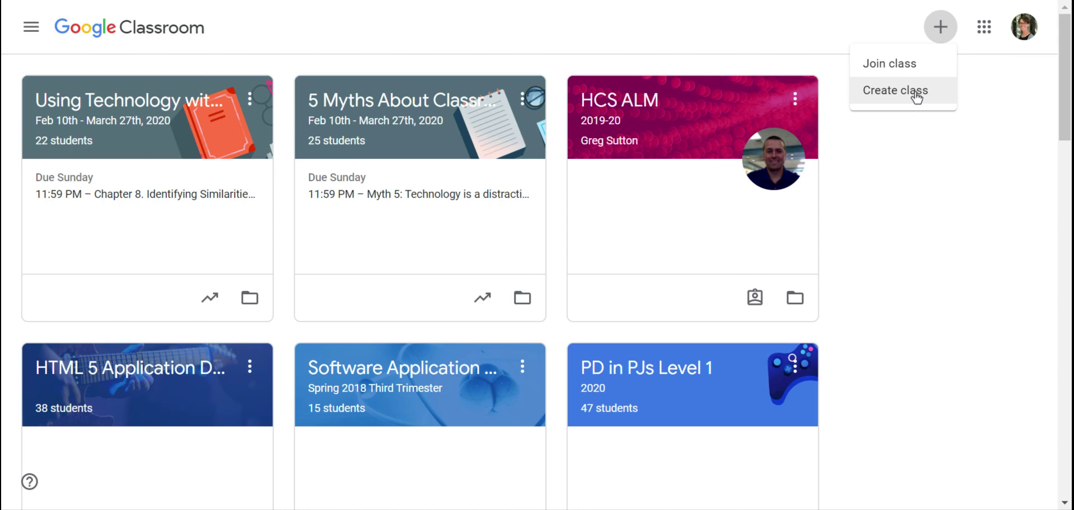
Step: Create a new class named 'Test 1st period'
click(894, 98)
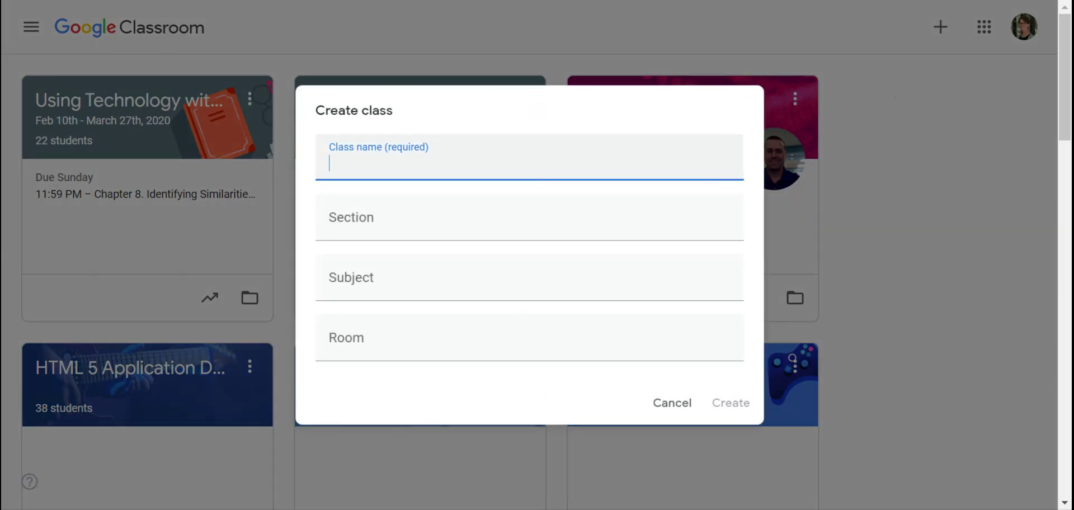
text(Test 1st period)
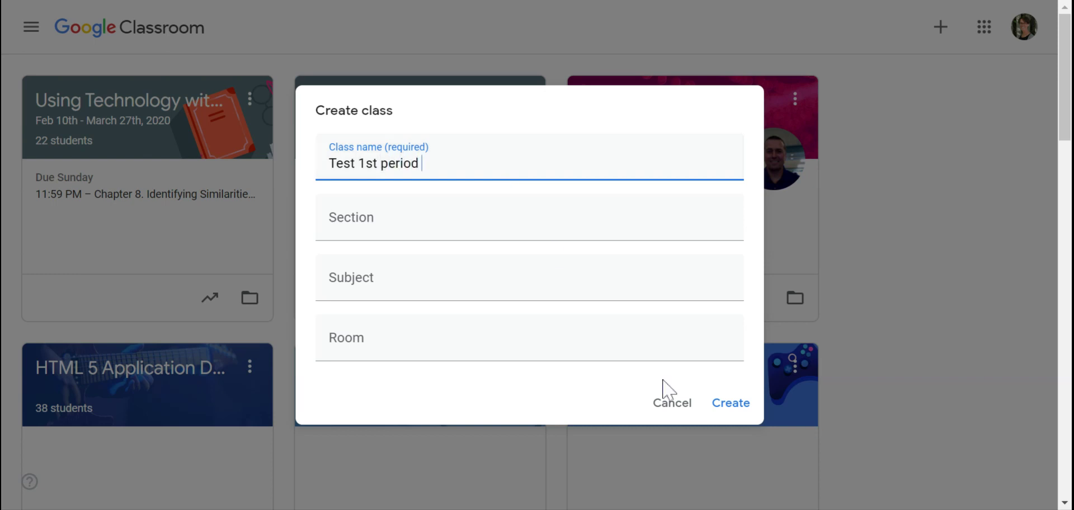
click(732, 405)
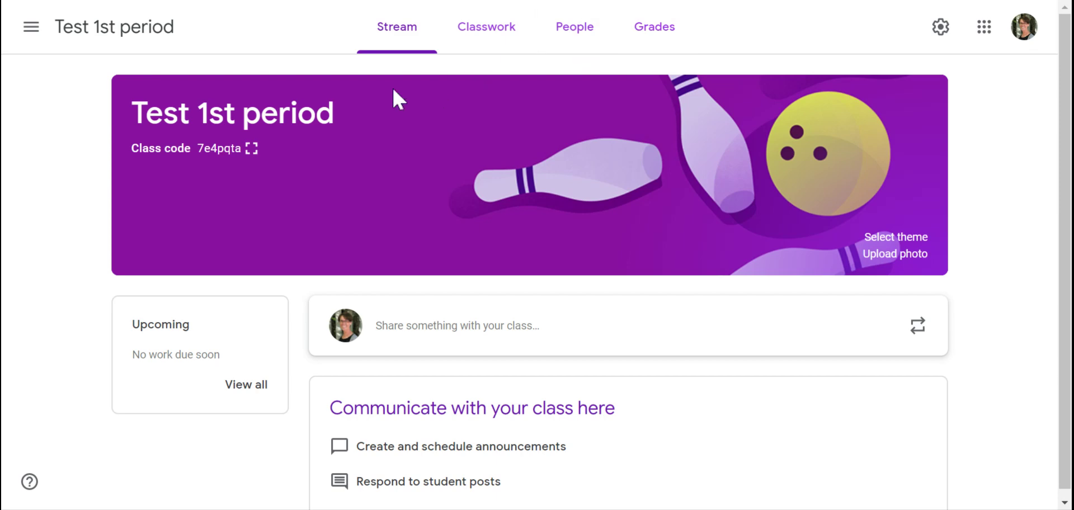
scroll(393, 93, down, 1)
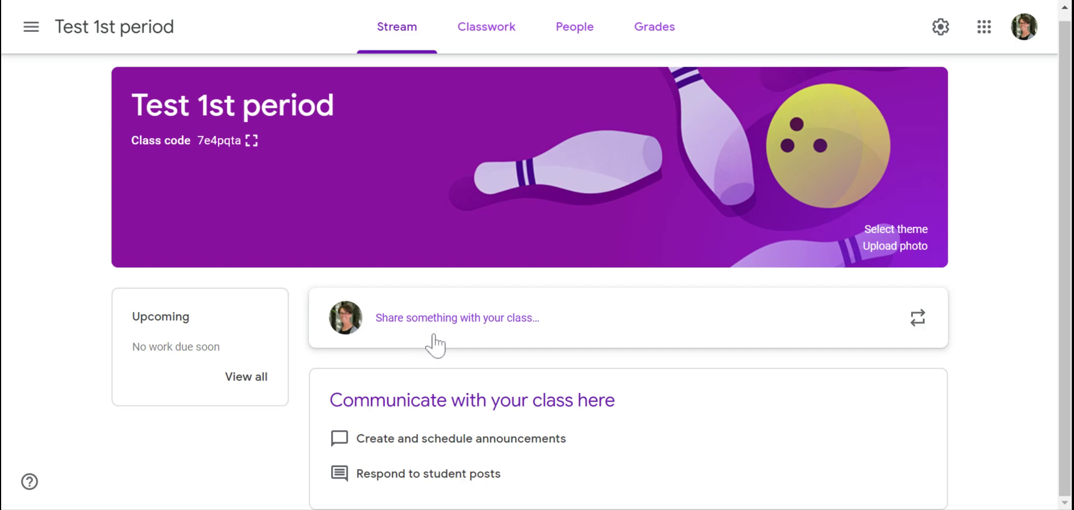
Step: Go via Classwork to the People roster of Test 1st period
click(489, 25)
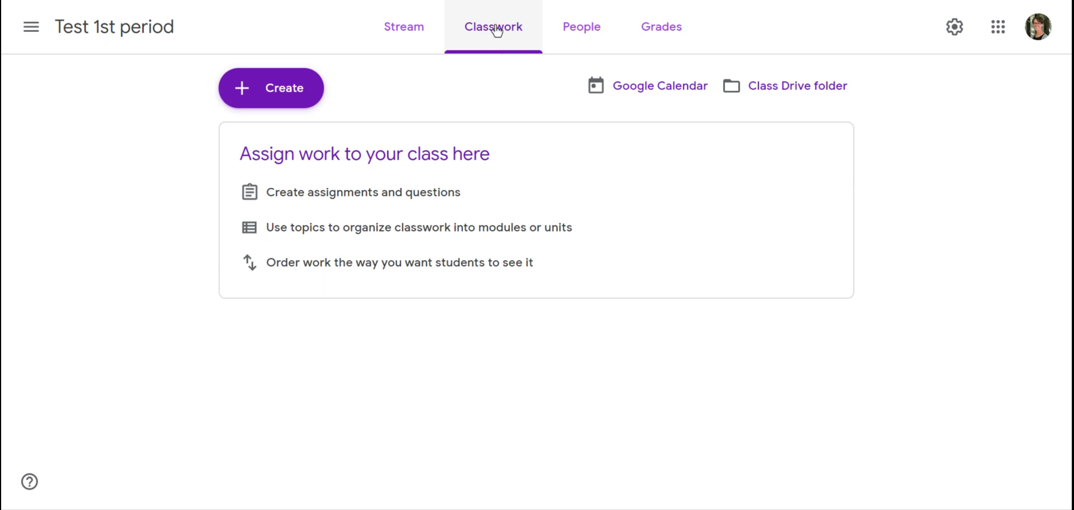
click(589, 35)
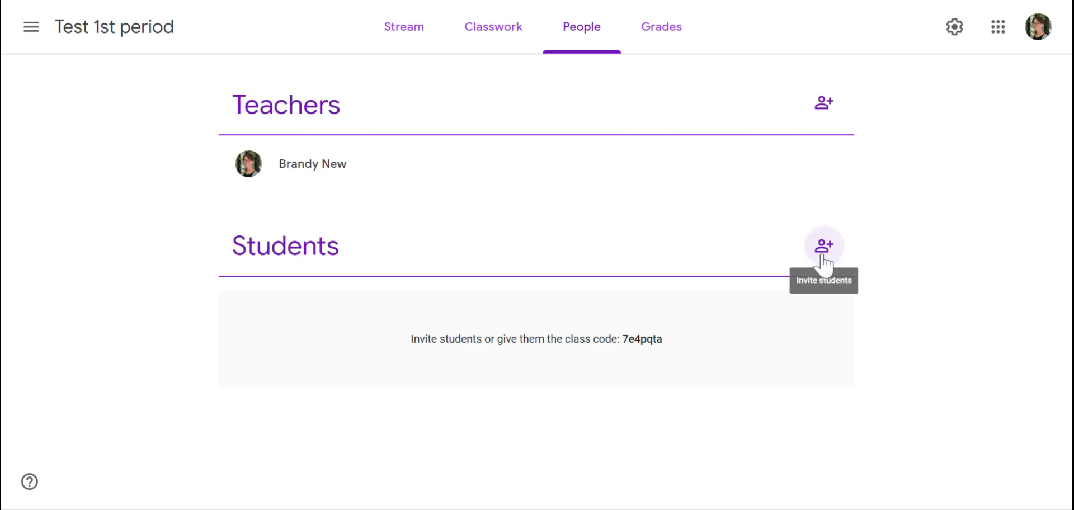
click(822, 253)
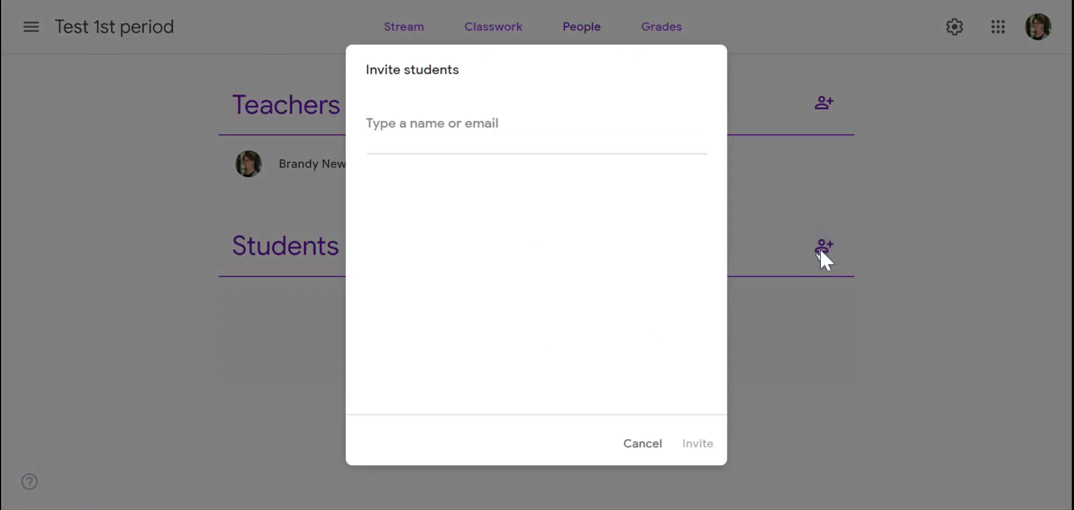
text(molly)
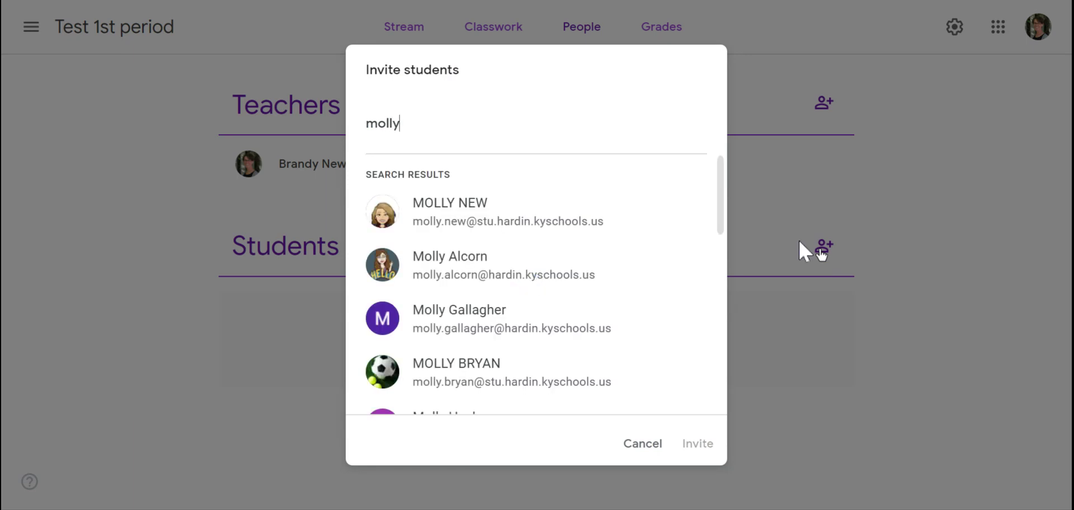
click(539, 222)
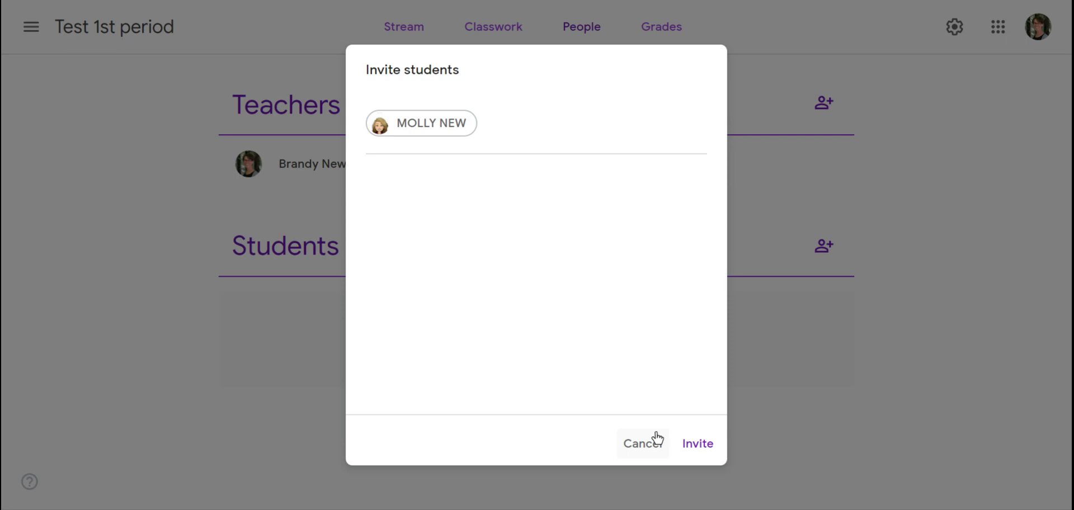
click(642, 450)
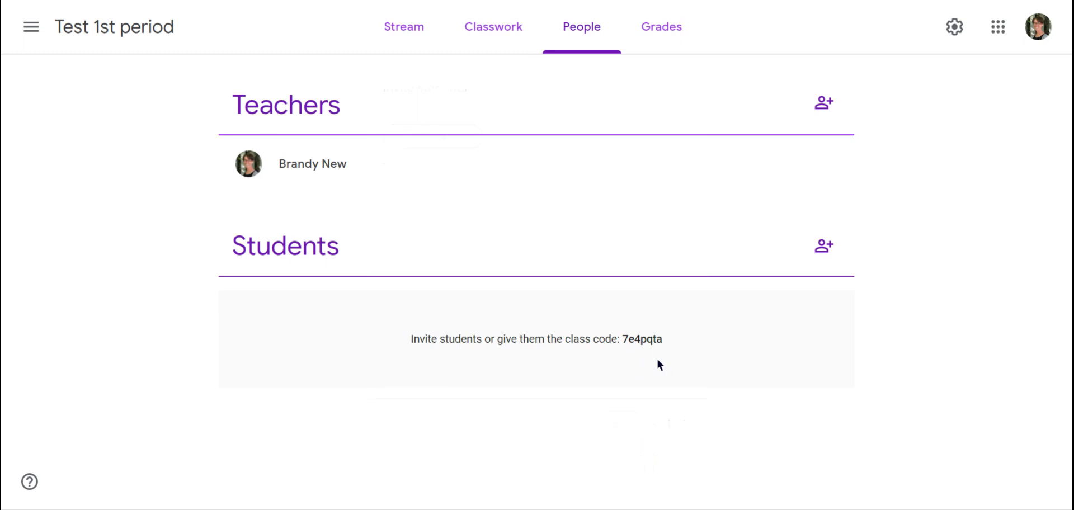
Step: Copy the Test 1st period class code from class settings, then close settings
drag(663, 339, 622, 339)
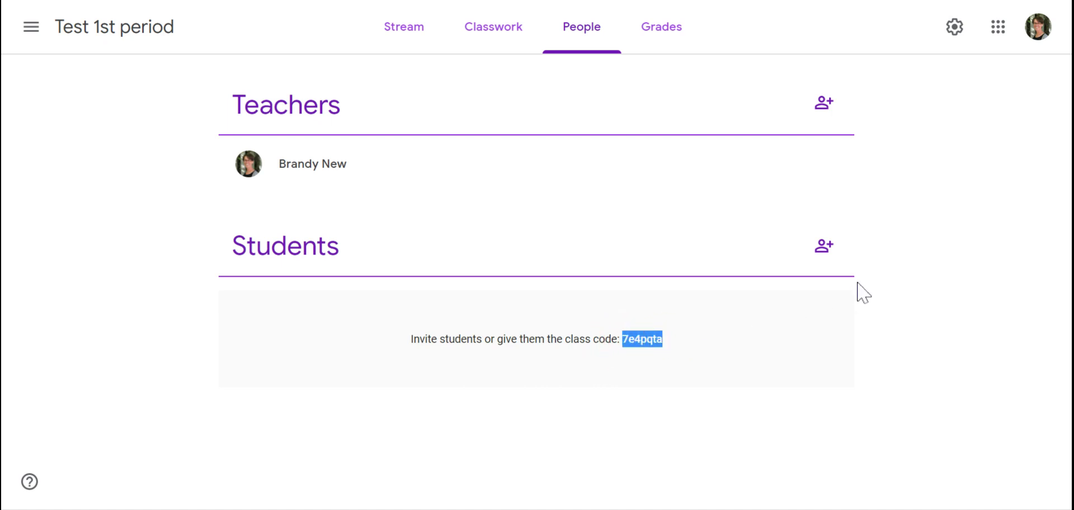
click(953, 29)
scroll(853, 296, down, 4)
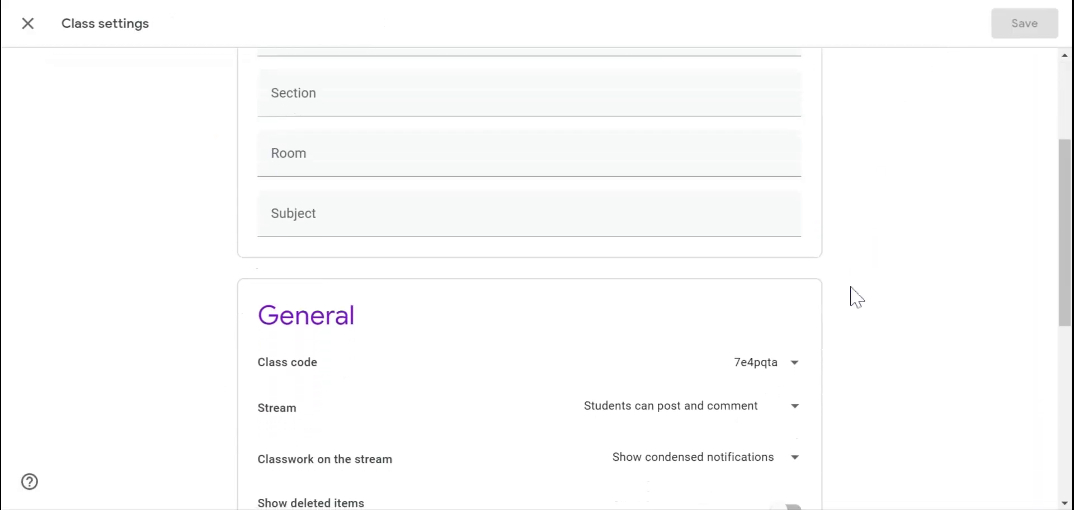
click(796, 374)
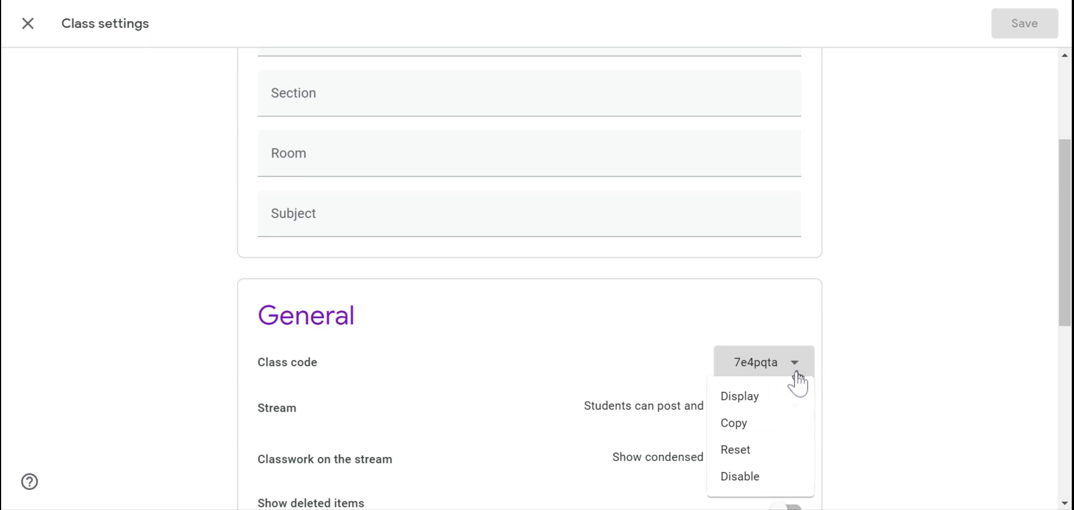
click(745, 423)
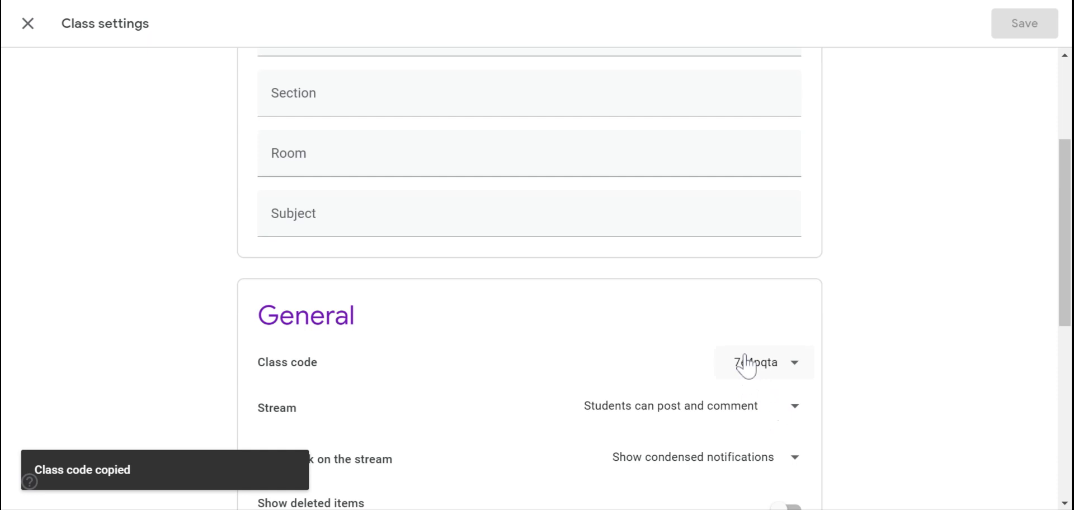
click(26, 24)
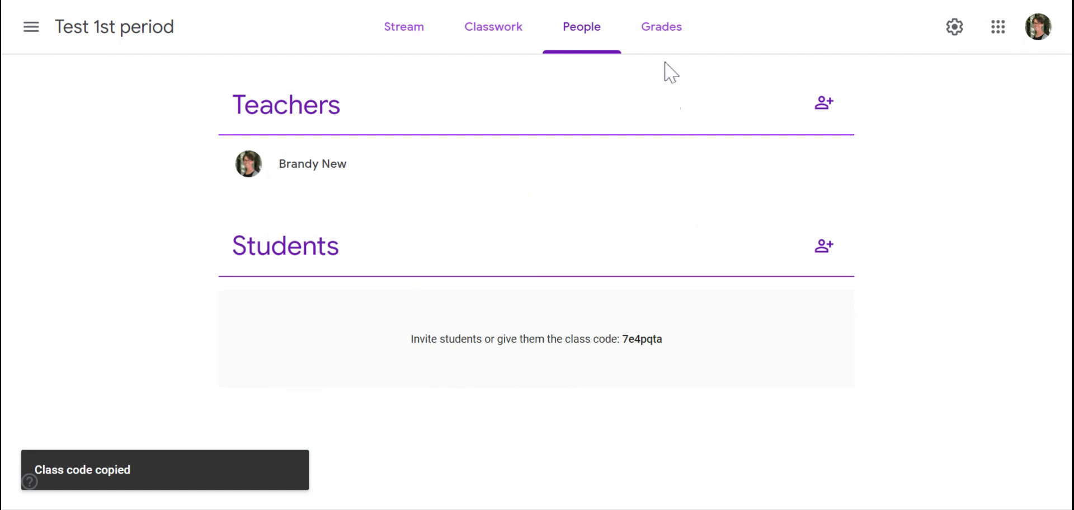
Step: Move from the Grades page to the empty Classwork page of Test 1st period
click(667, 24)
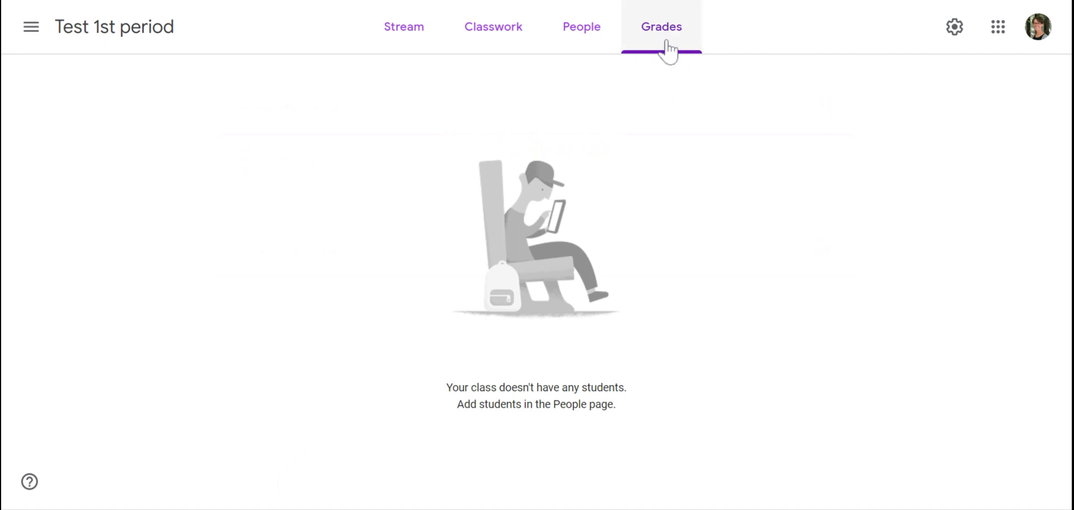
click(522, 44)
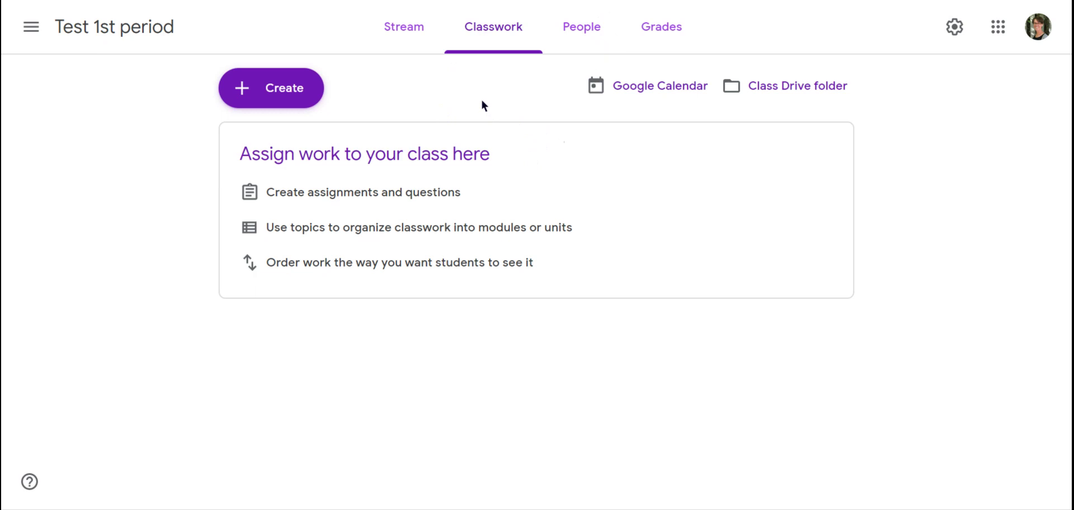
Step: Open the Classwork Create menu to start a new assignment
click(286, 97)
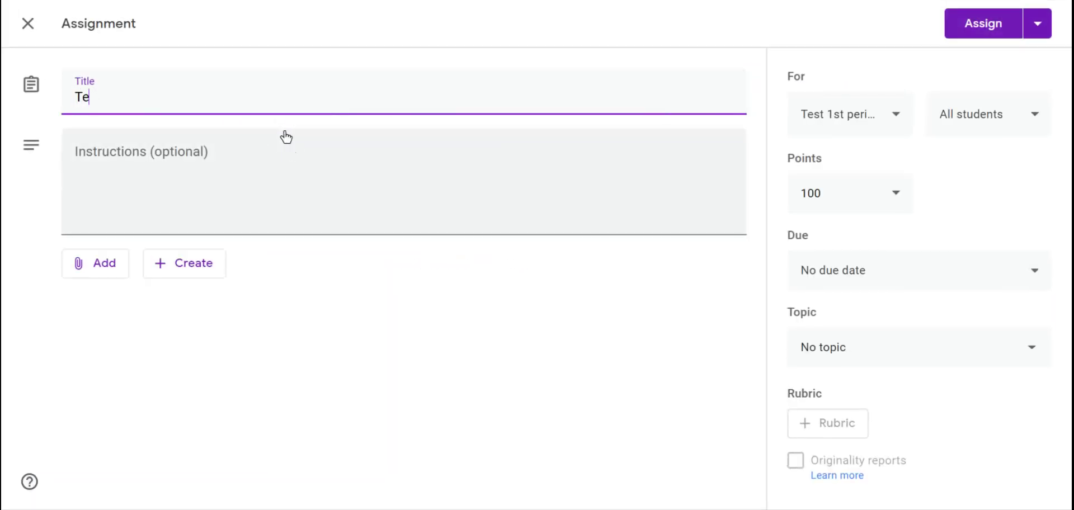
Step: Title the assignment 'Test assignment' and enter the instructions 'Specific instructions'
text(s)
key(BackSpace)
key(BackSpace)
key(BackSpace)
text(assignment)
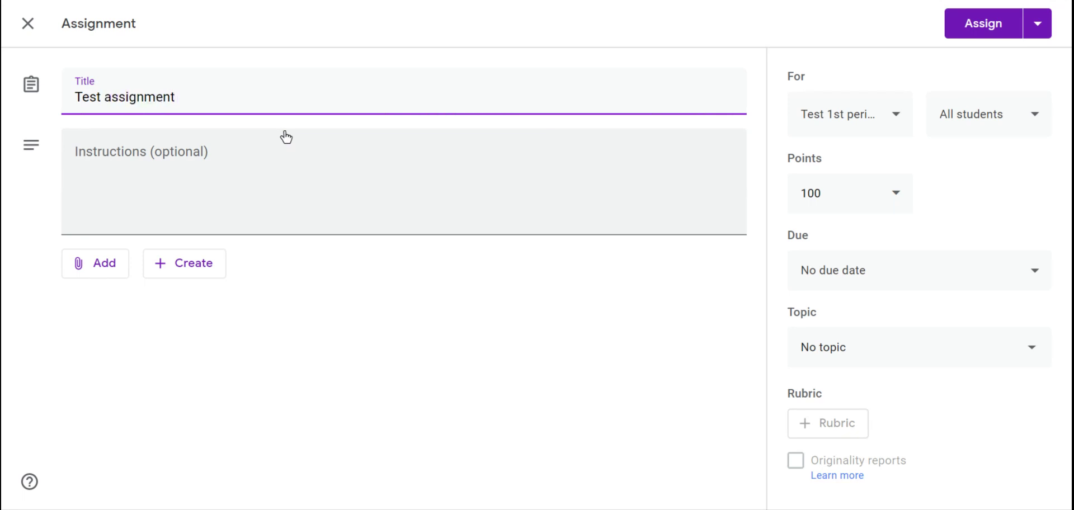
key(Tab)
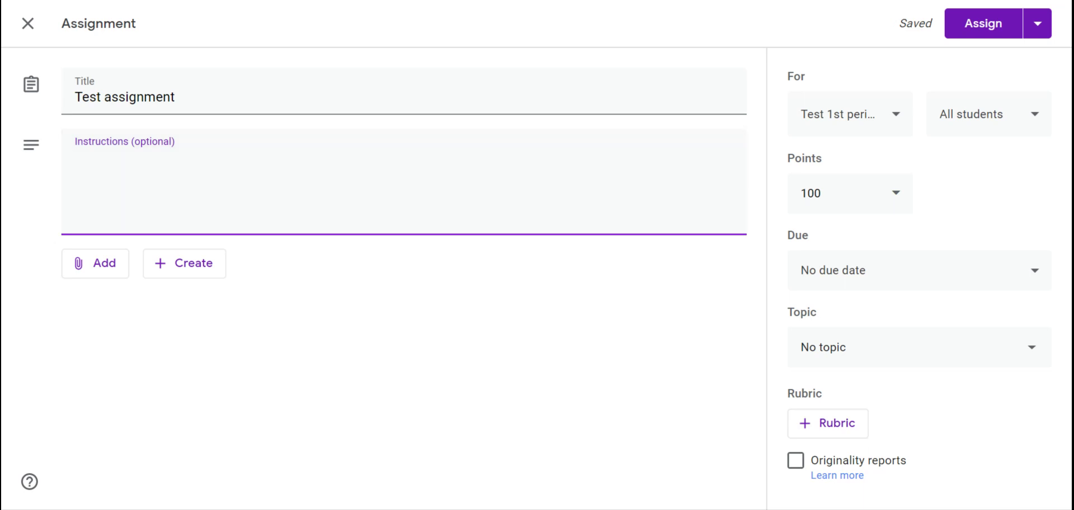
text(Specific instructions)
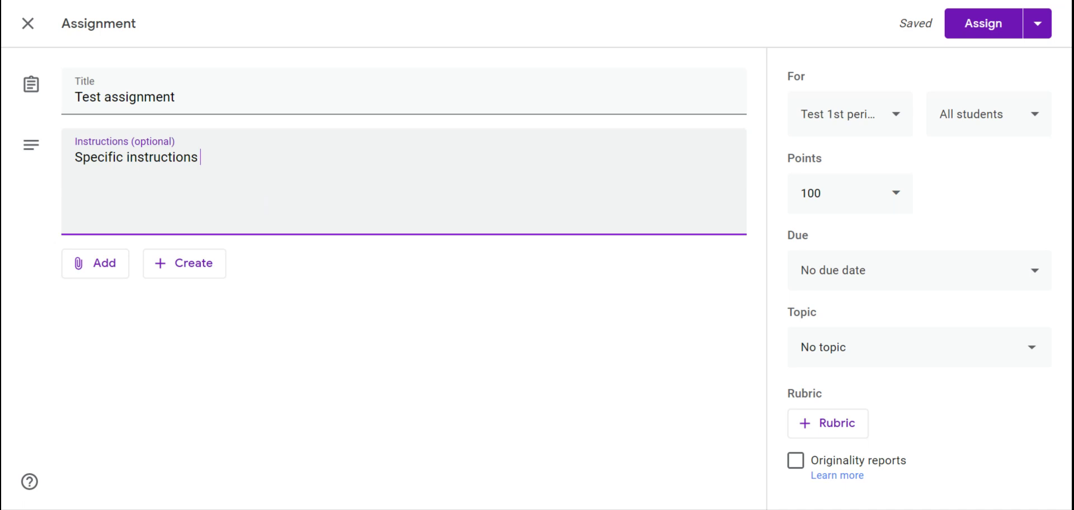
Step: Show the attachment choices Google Drive, Link, File and YouTube under the instructions
click(81, 277)
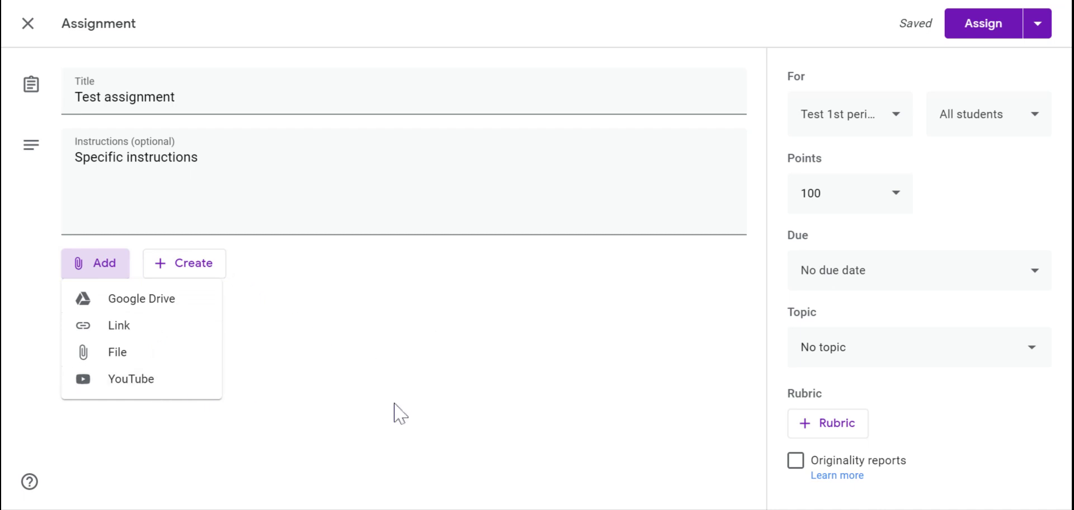
Step: Attach a new blank Google Docs file, Untitled document, to Test assignment
click(197, 270)
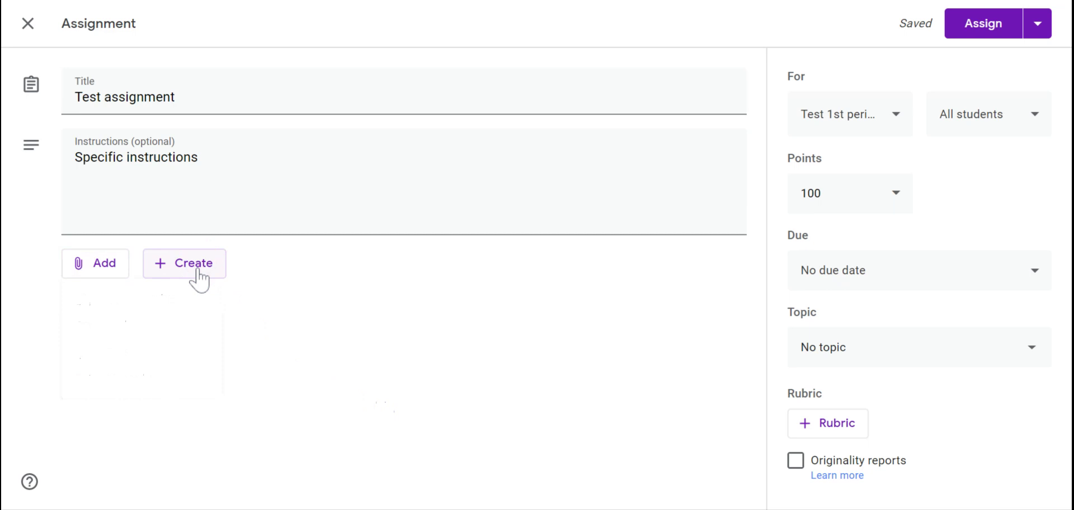
click(163, 268)
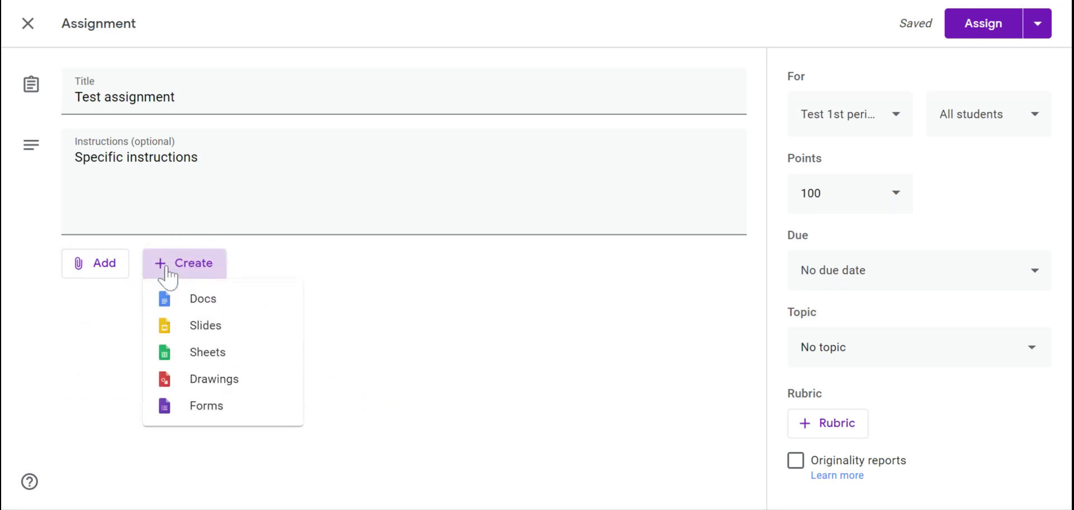
click(202, 302)
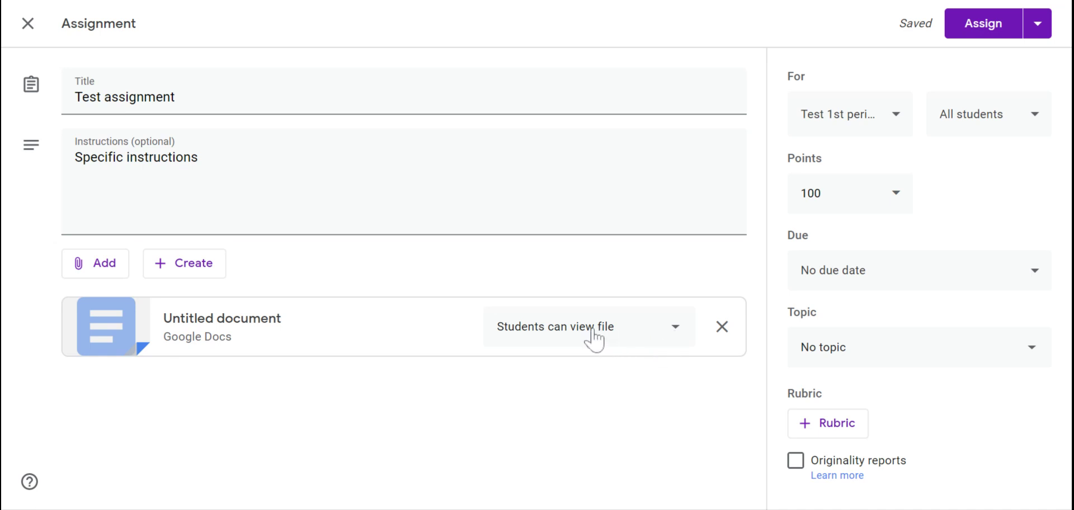
Step: Set the attached Untitled document to 'Make a copy for each student'
click(675, 341)
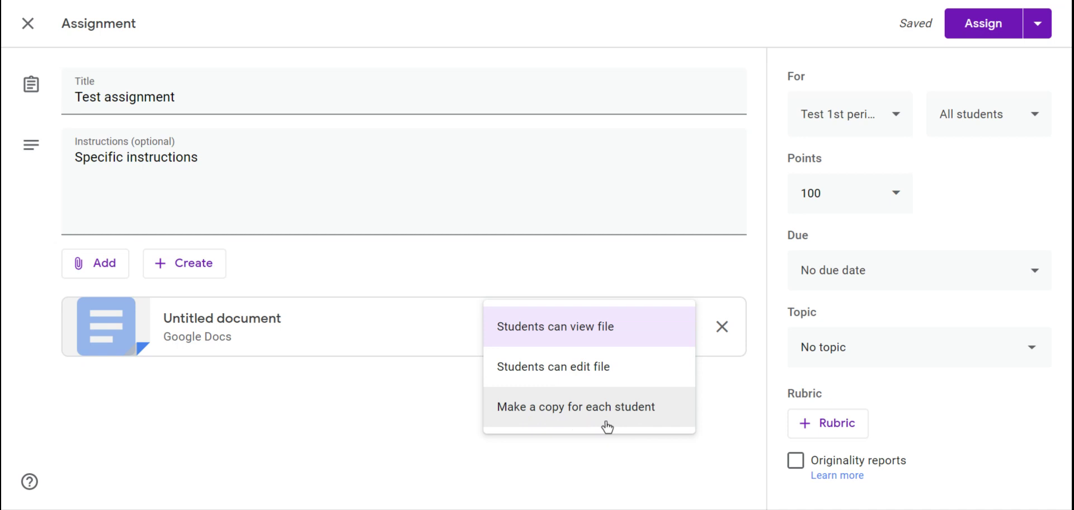
click(607, 426)
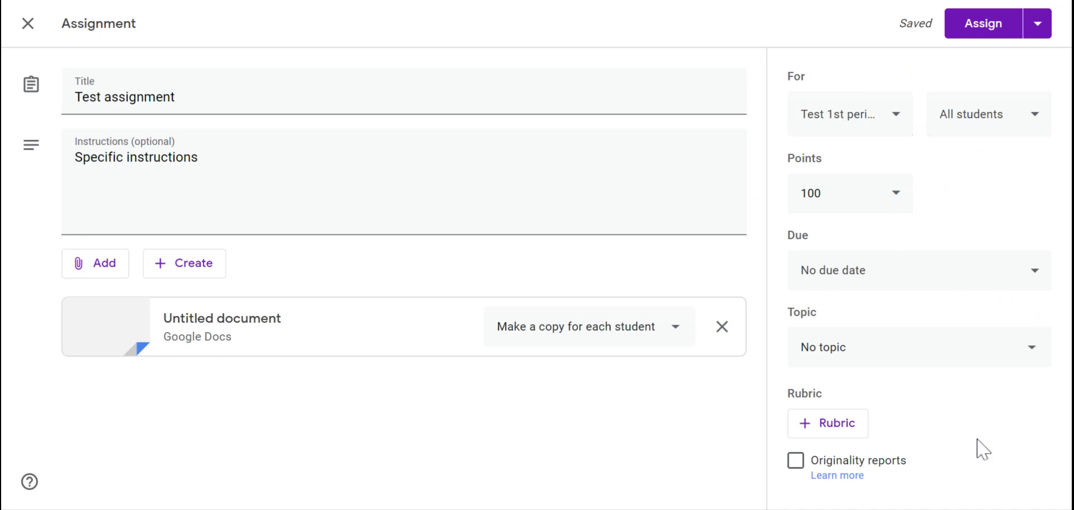
click(864, 134)
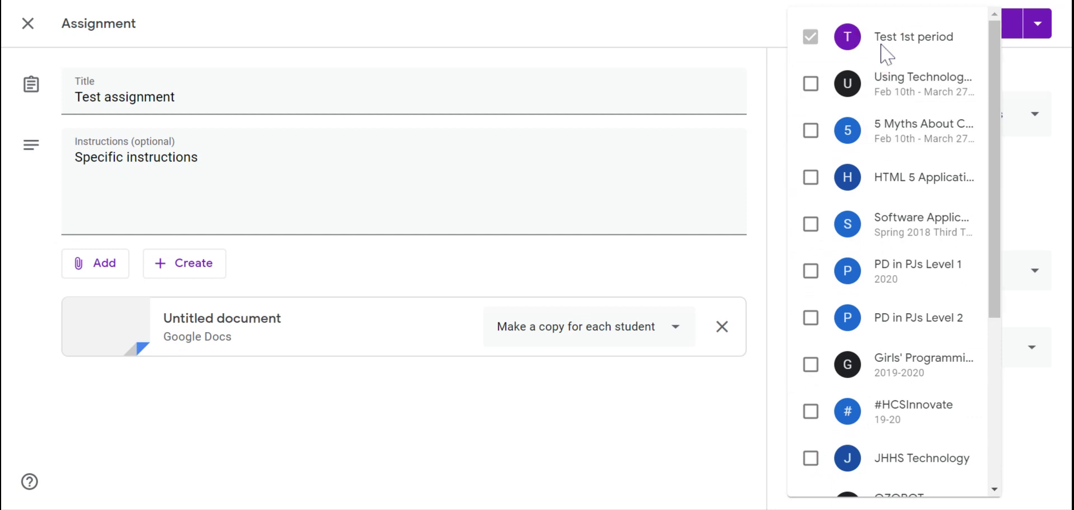
click(690, 41)
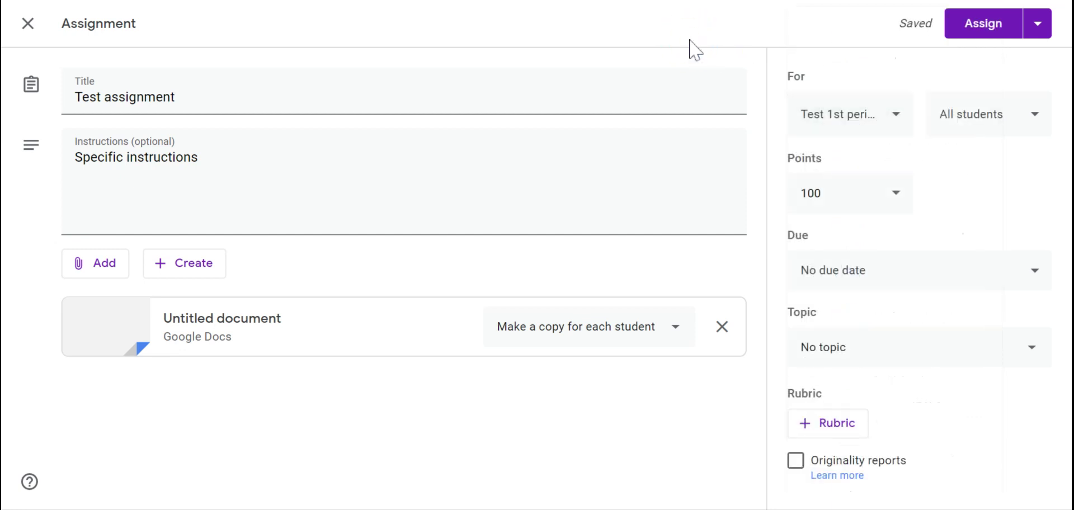
click(994, 135)
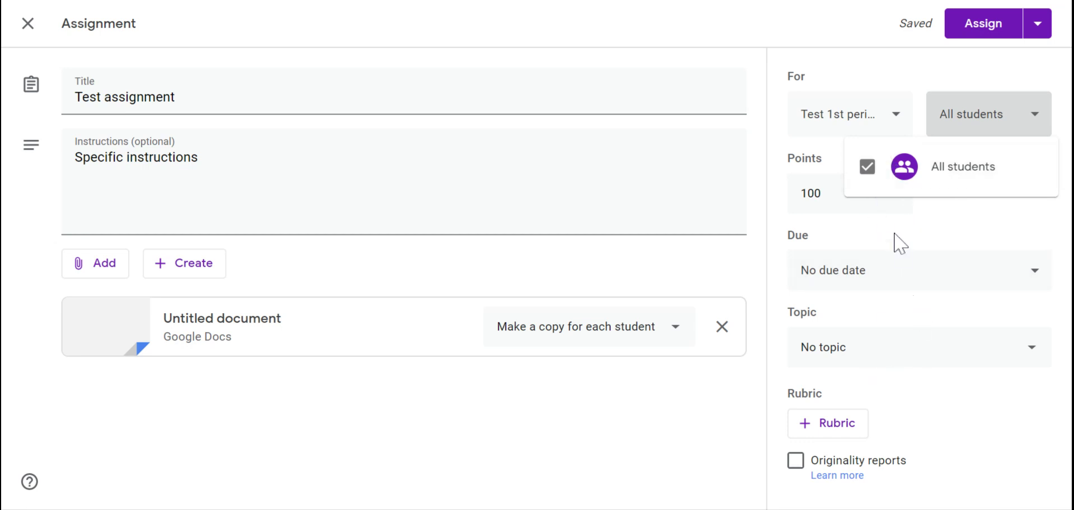
click(932, 232)
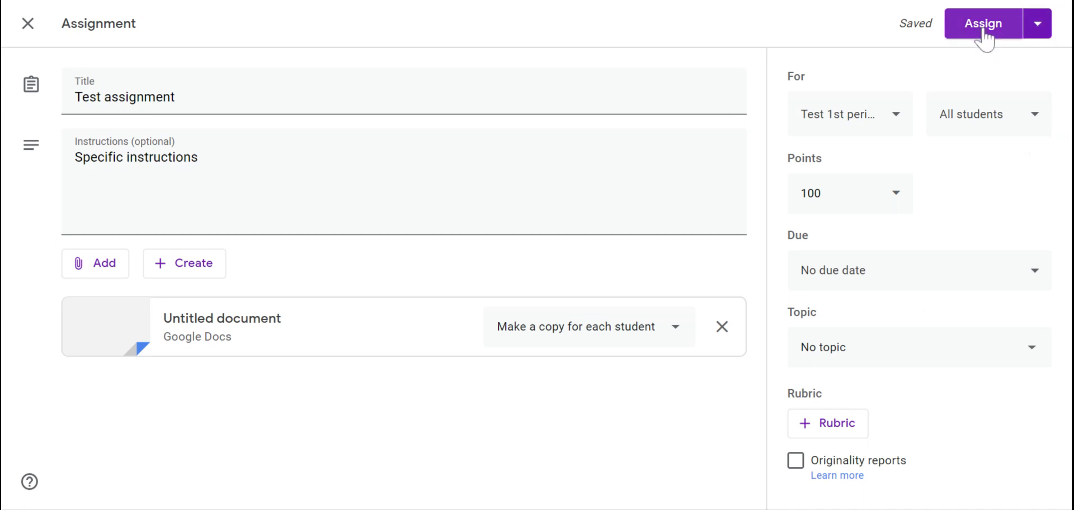
Step: Post Test assignment to Test 1st period immediately instead of scheduling it for later
click(1037, 33)
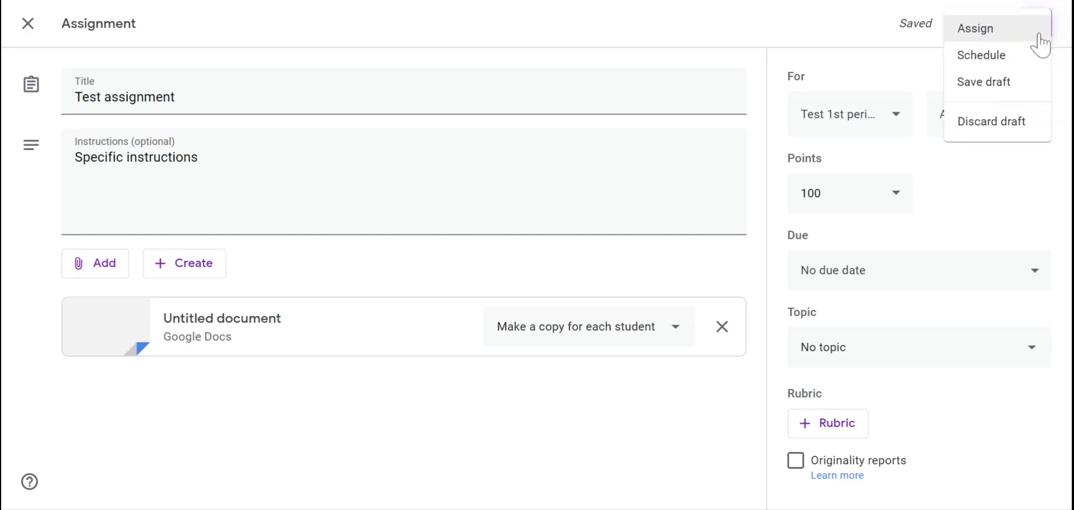
click(1014, 61)
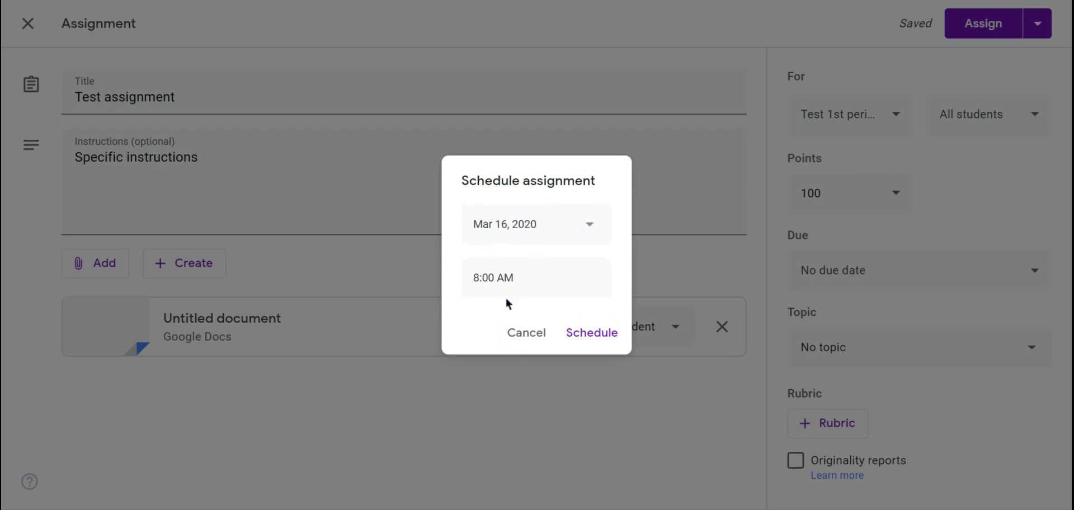
click(526, 334)
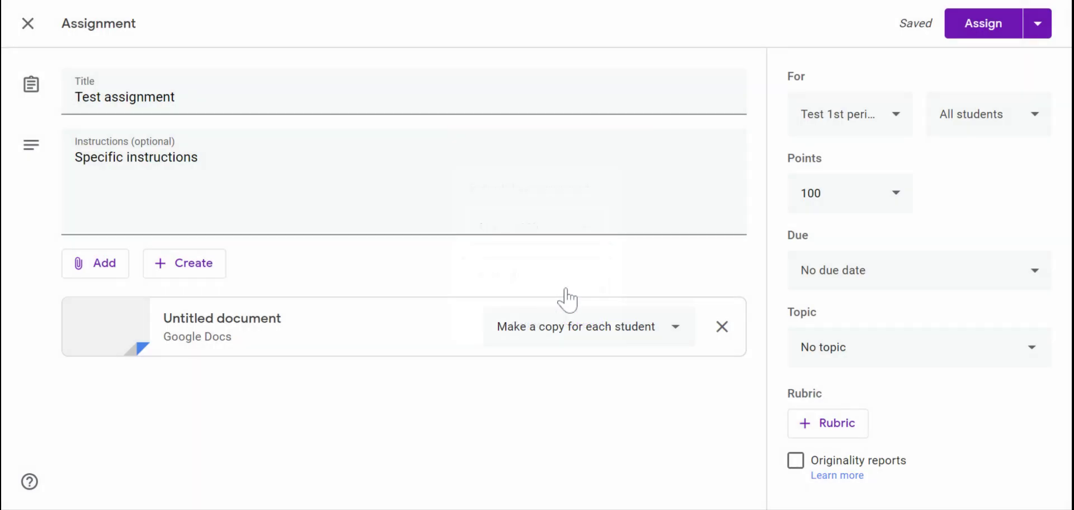
click(987, 39)
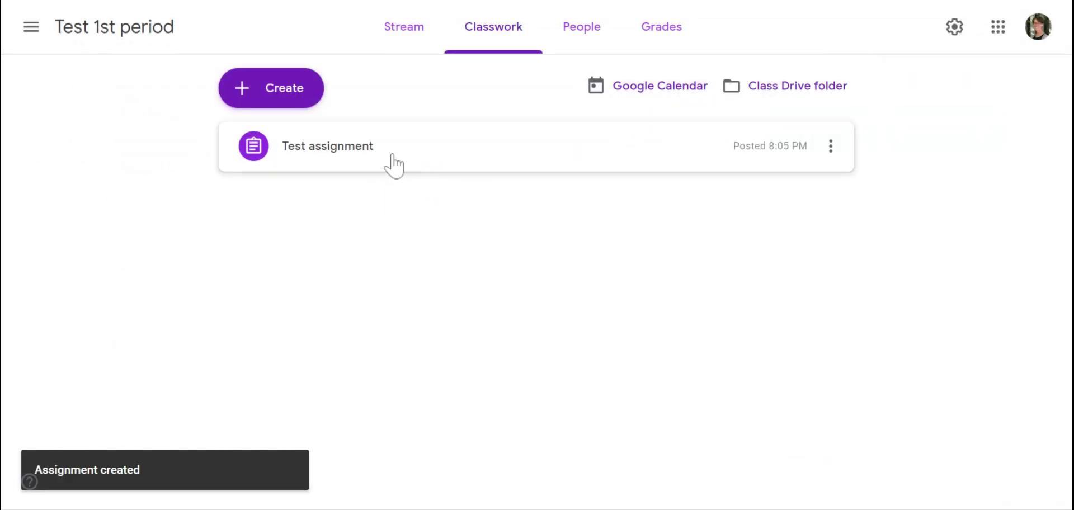
Step: Check the Test 1st period Stream post and Grades page, then bring up the class list
click(409, 38)
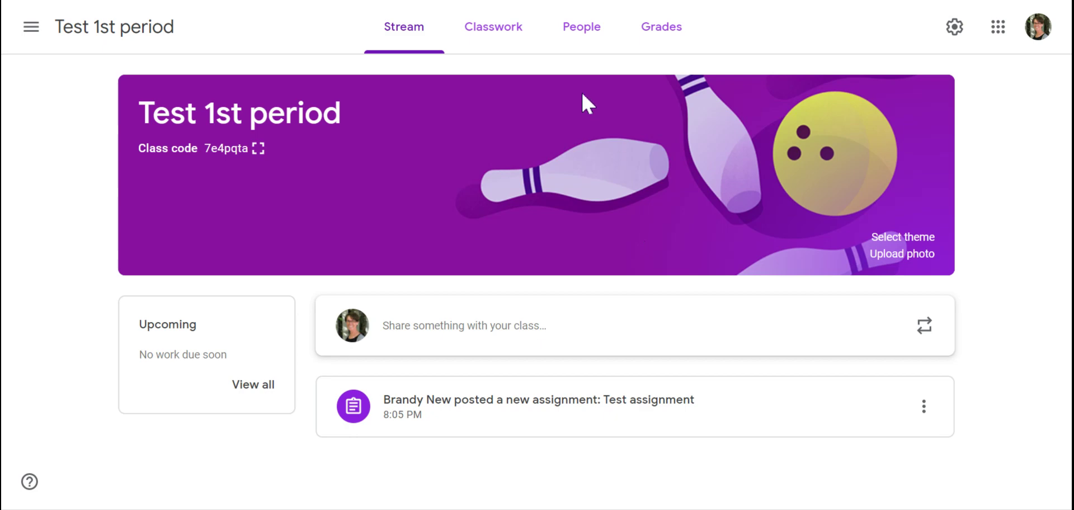
click(664, 34)
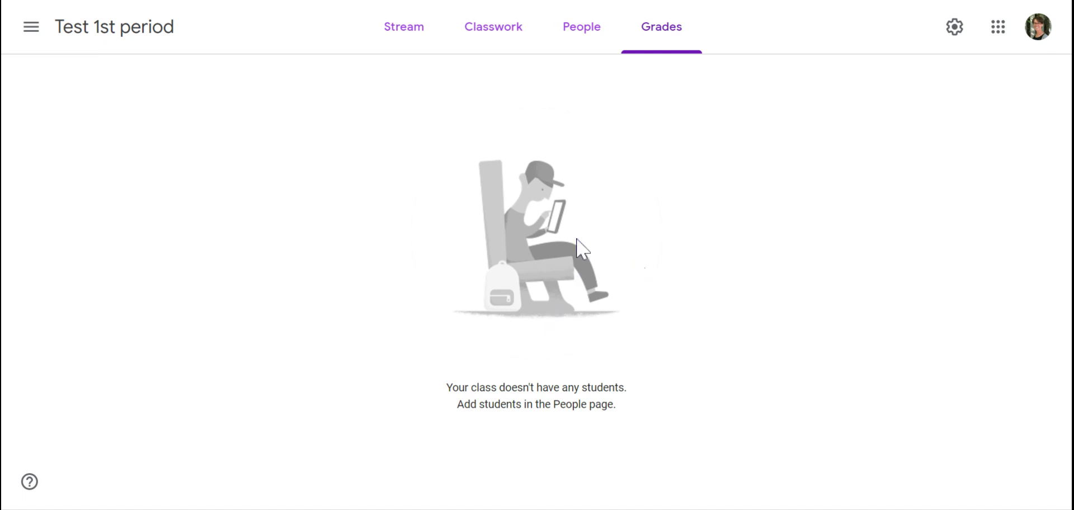
click(410, 36)
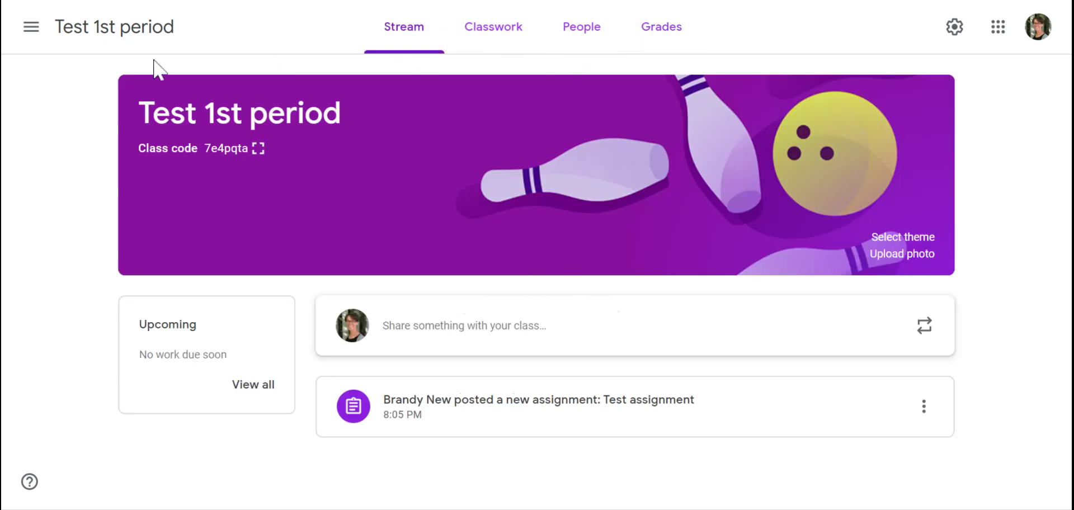
click(31, 27)
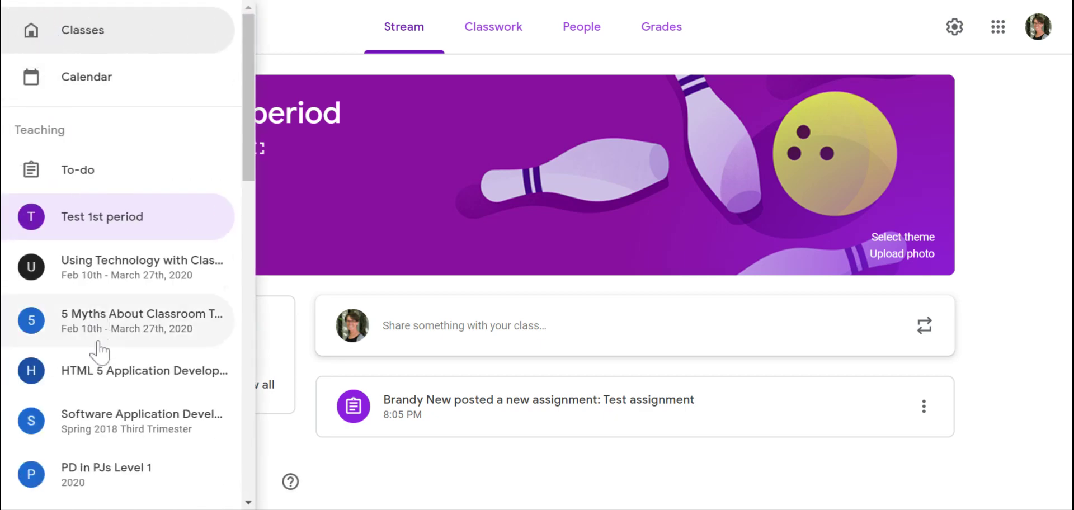
scroll(112, 386, down, 1)
Step: View grades in the Using Technology with Classroom Instruction That Works class, then reopen Test 1st period's Classwork
click(140, 216)
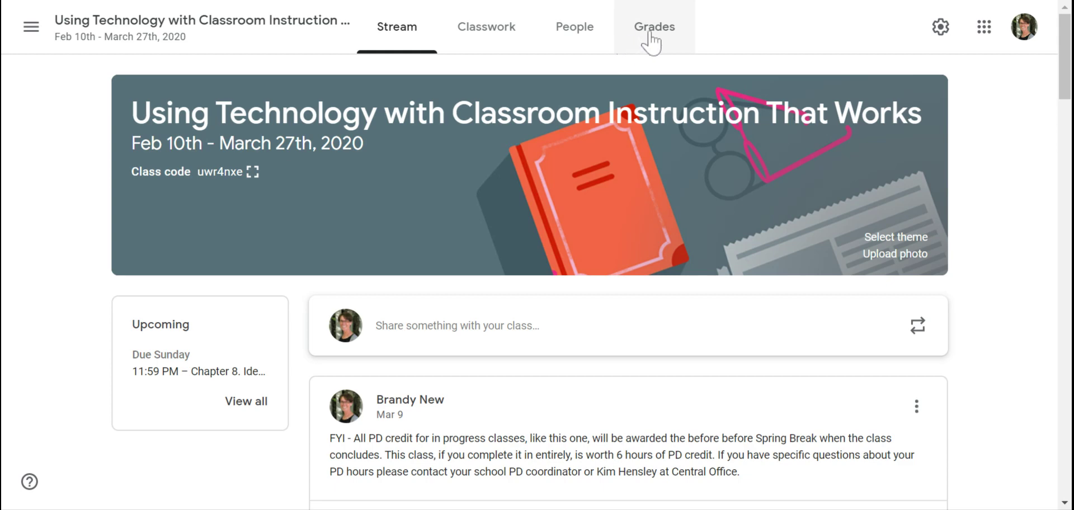
click(650, 40)
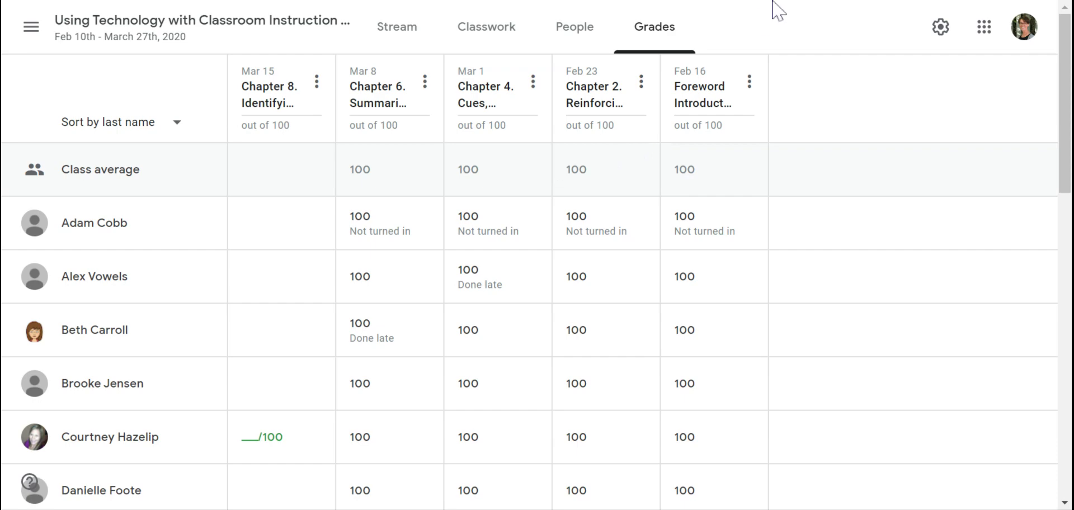
click(31, 26)
click(82, 215)
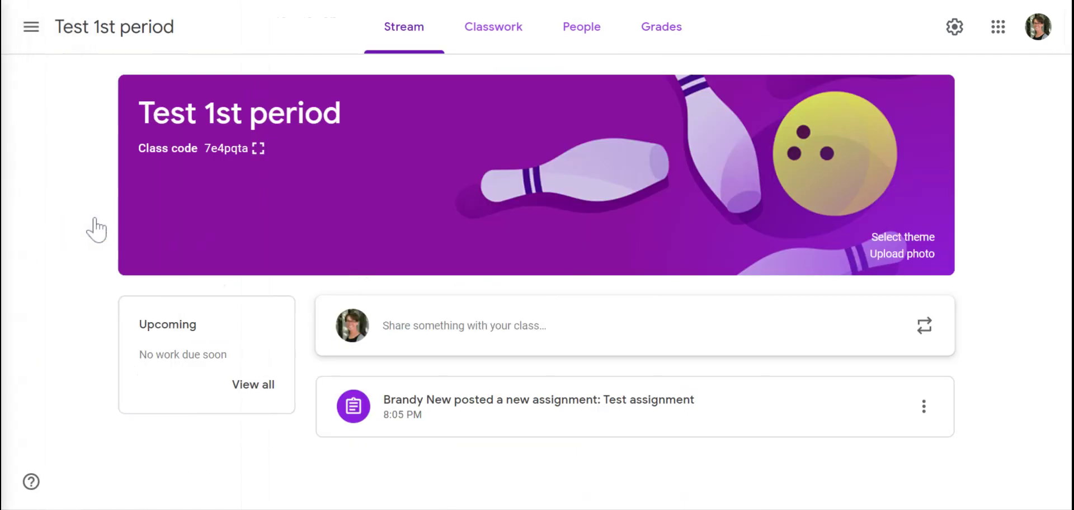
click(510, 40)
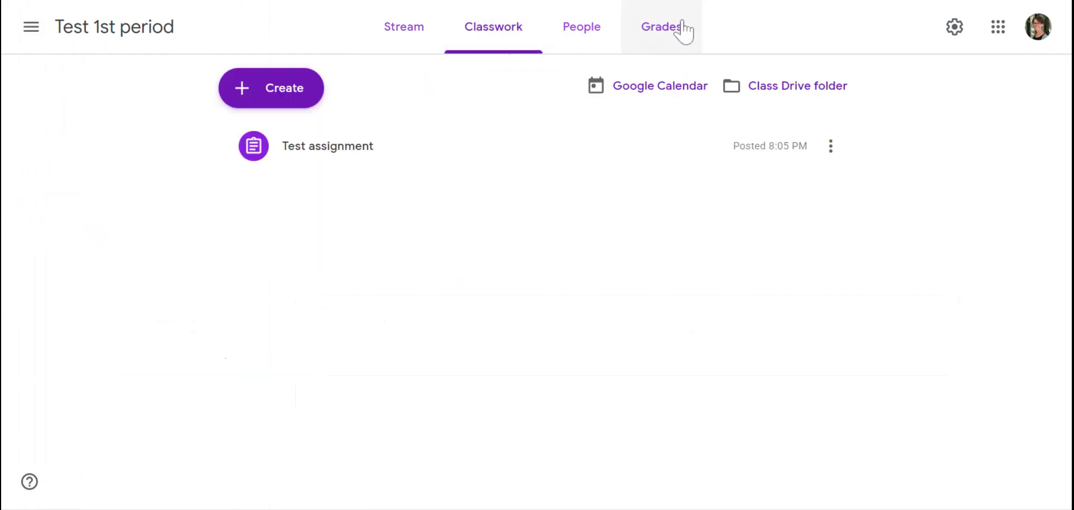